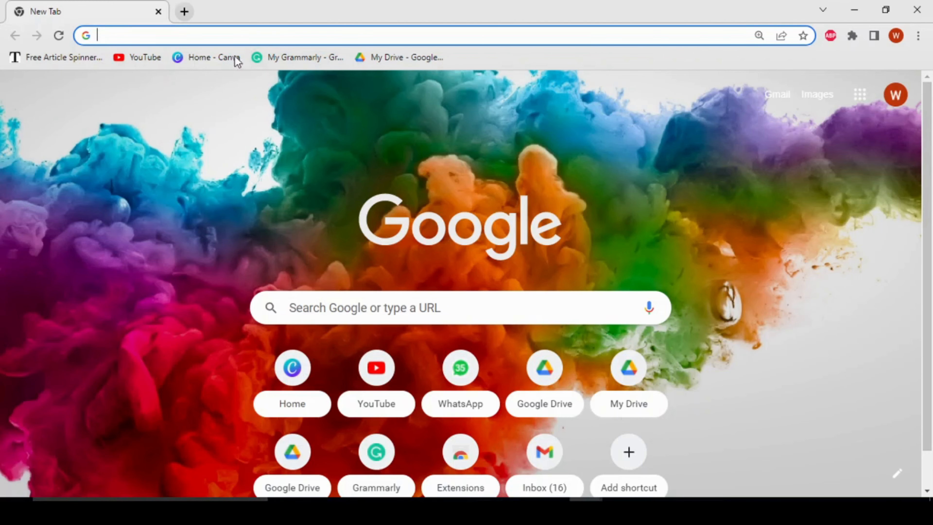
Step: Create a blank 1920 × 1080 px video design in Canva and apply the recently used Travel Vlog template
{"action": "left_click", "coordinate": [217, 58]}
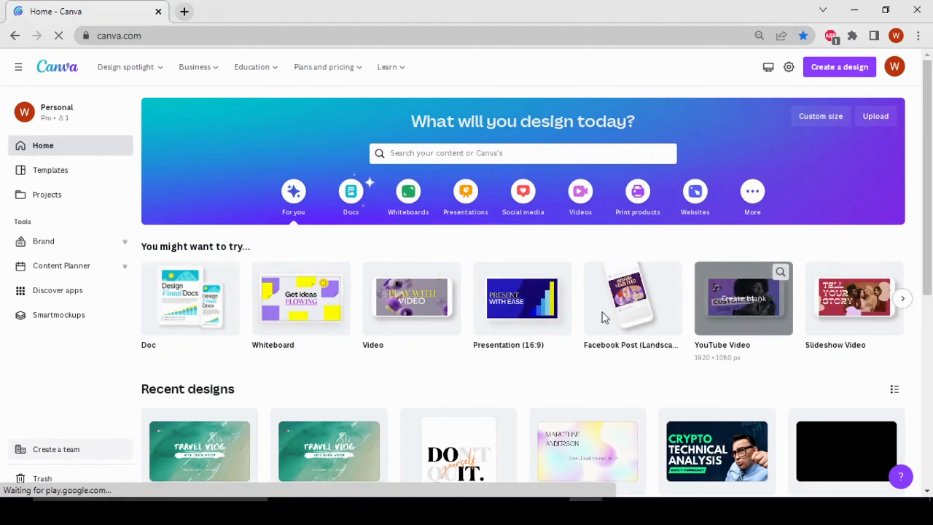
{"action": "mouse_move", "coordinate": [496, 283]}
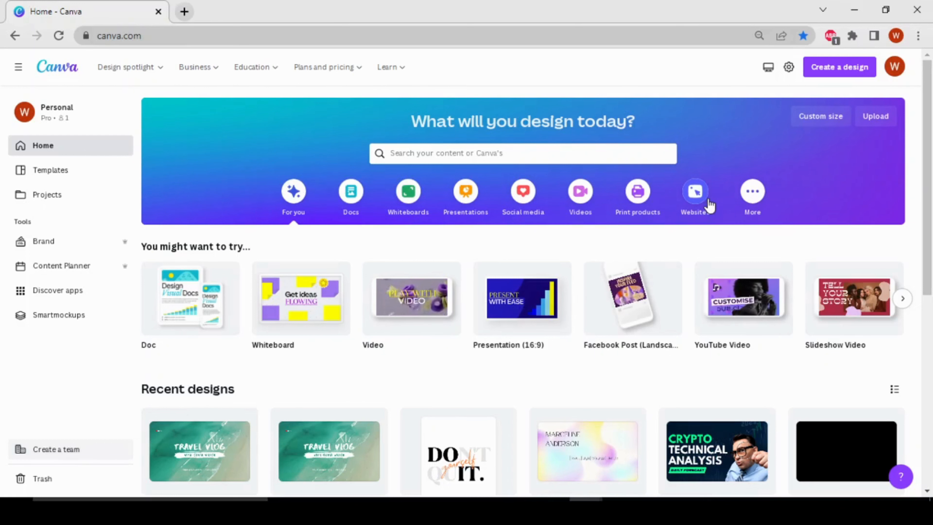
{"action": "left_click", "coordinate": [581, 198]}
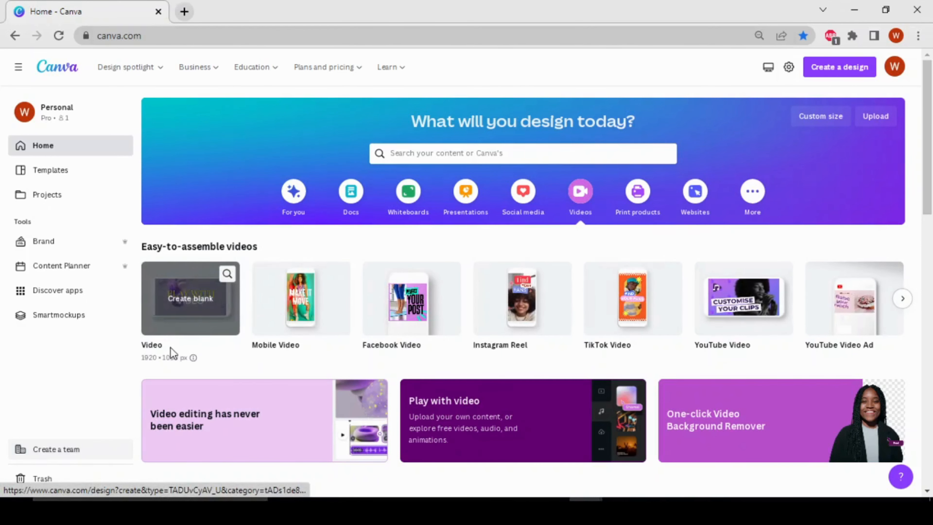
{"action": "left_click", "coordinate": [203, 324]}
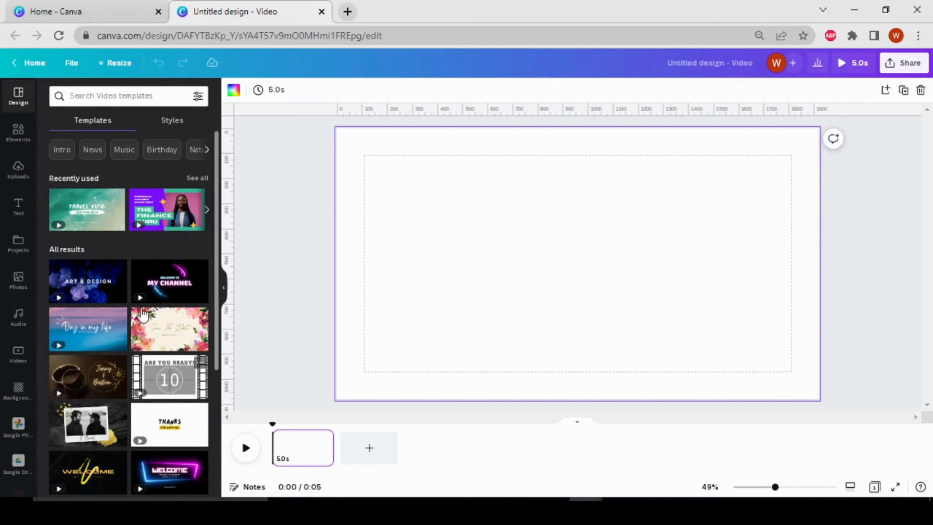
{"action": "left_click", "coordinate": [93, 227]}
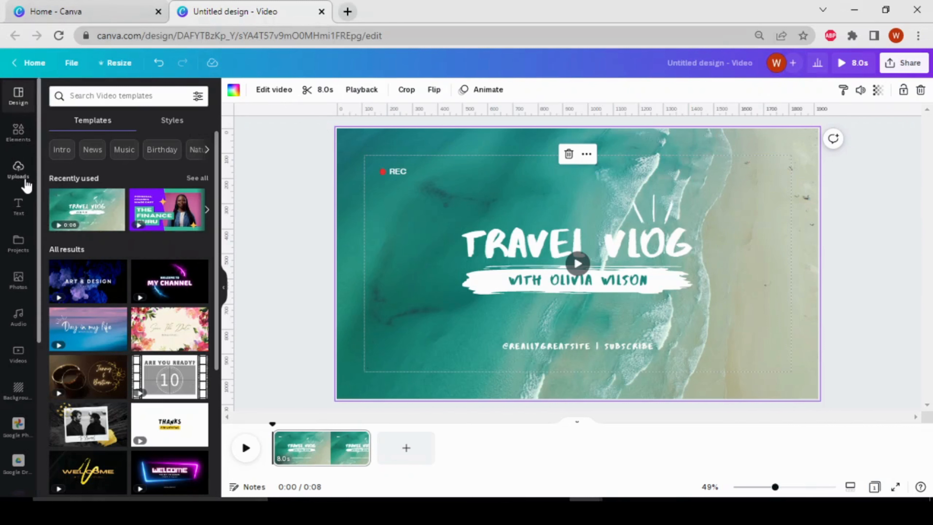
Step: Look over the uploaded videos, the file upload dialog and the elements library without adding anything
{"action": "left_click", "coordinate": [18, 171]}
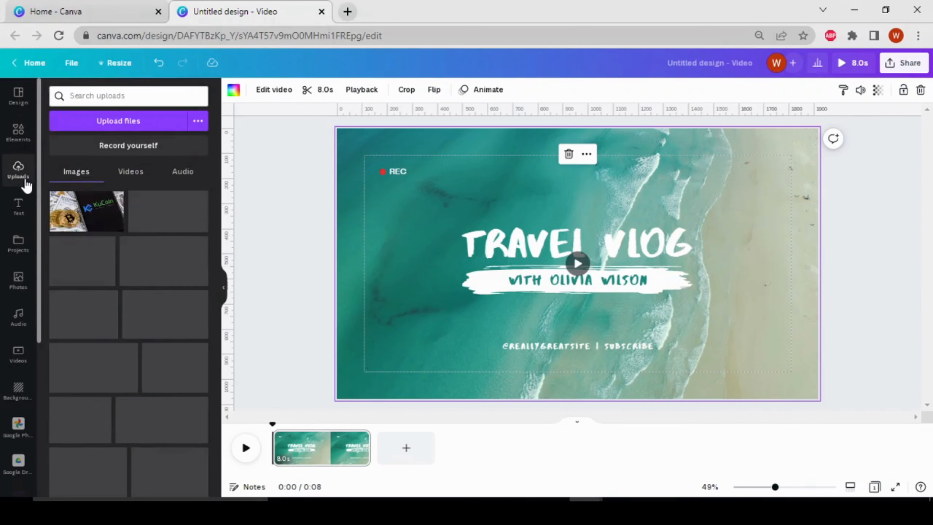
{"action": "left_click", "coordinate": [131, 171]}
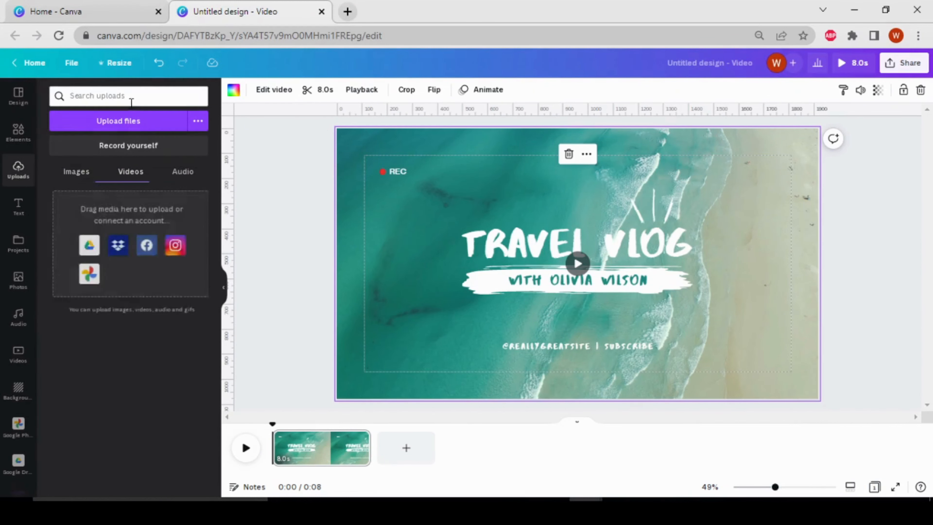
{"action": "left_click", "coordinate": [130, 123]}
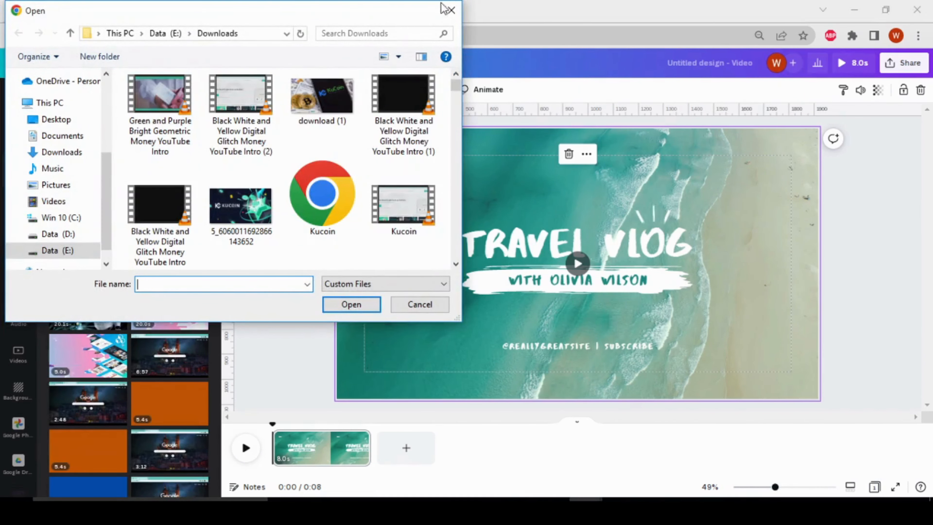
{"action": "left_click", "coordinate": [450, 11]}
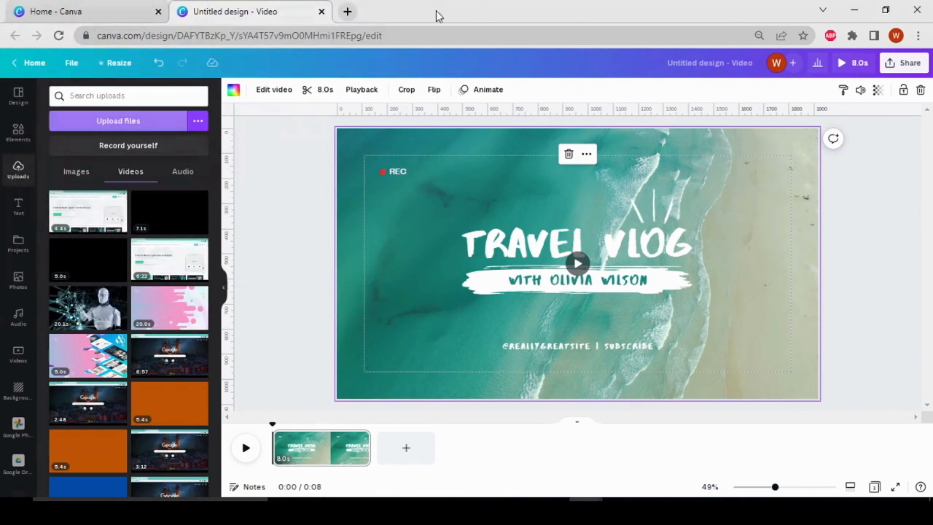
{"action": "left_click", "coordinate": [10, 131]}
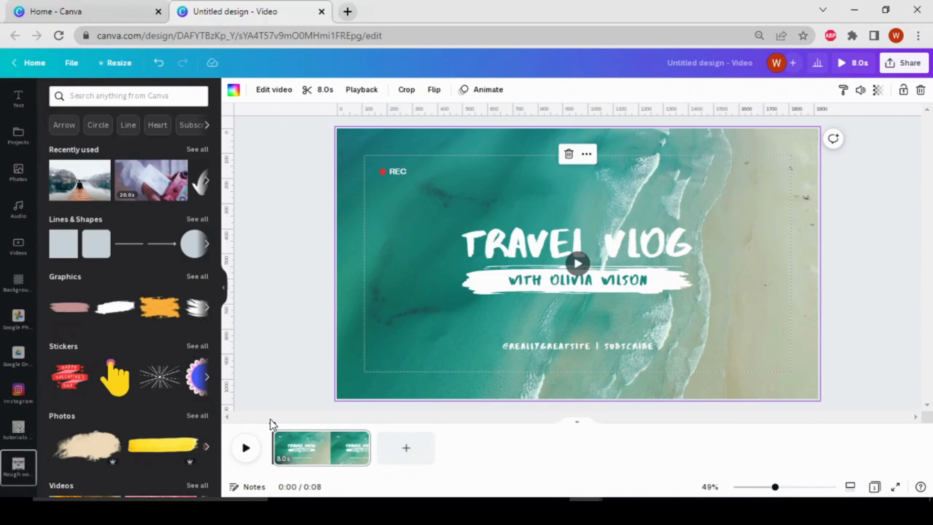
Step: Play the Travel Vlog page to about 3.5 seconds and split it there
{"action": "left_click", "coordinate": [246, 449]}
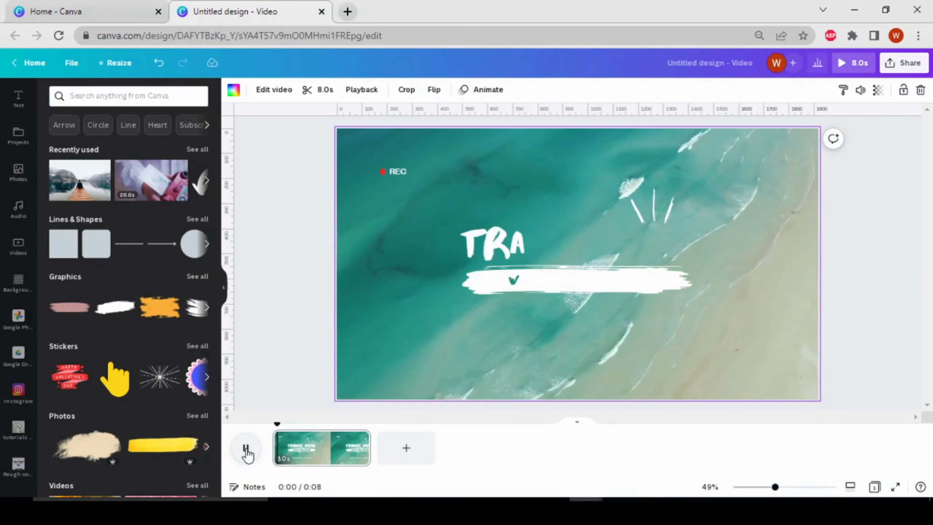
{"action": "left_click", "coordinate": [246, 449]}
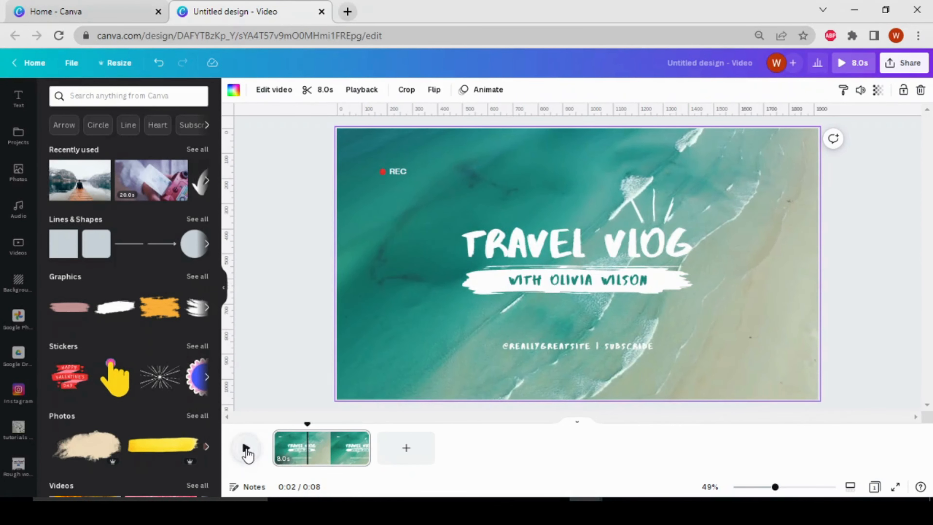
{"action": "left_click", "coordinate": [246, 449]}
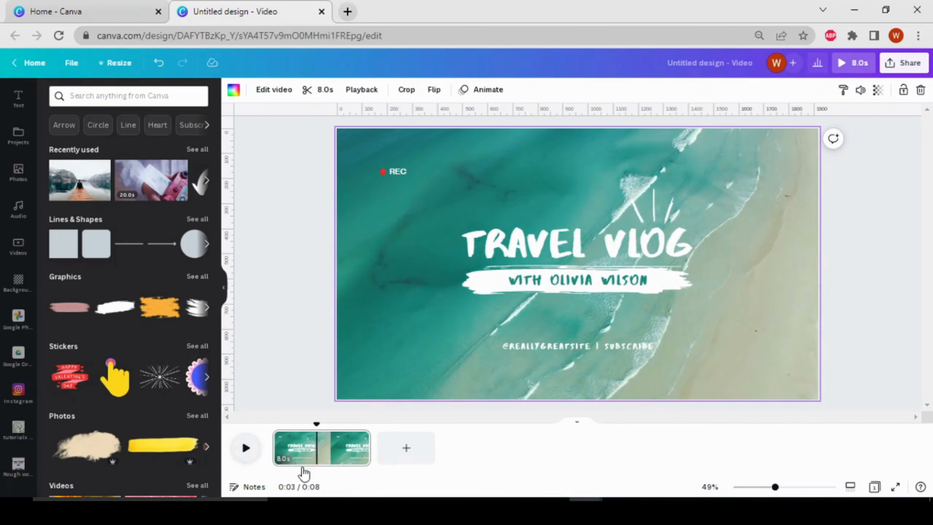
{"action": "right_click", "coordinate": [318, 460]}
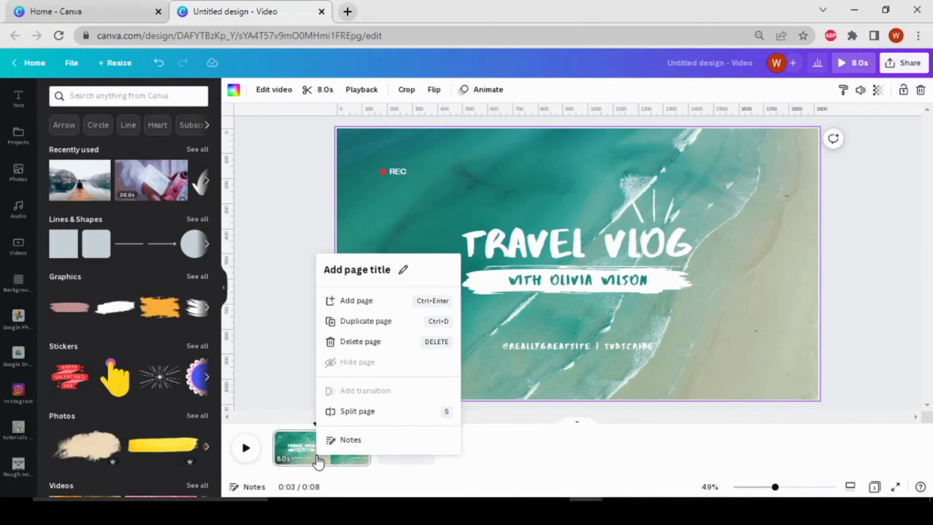
{"action": "left_click", "coordinate": [354, 420]}
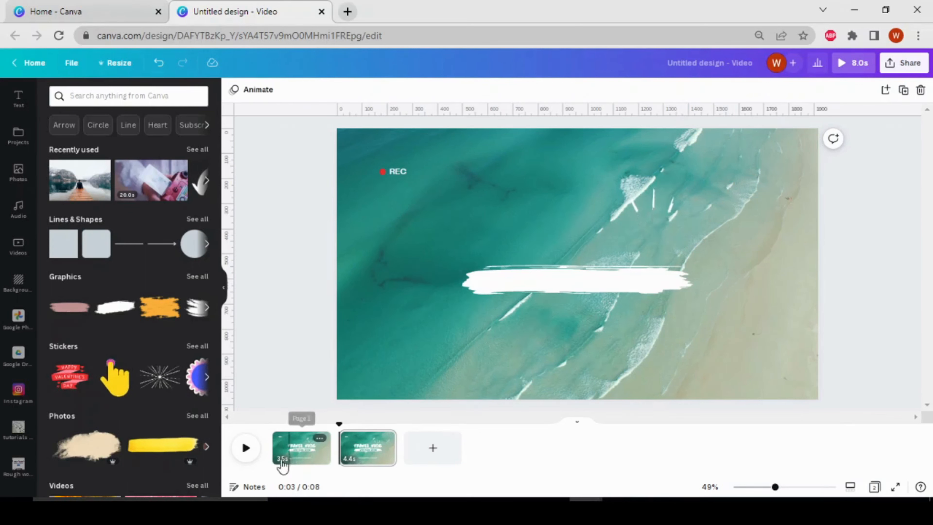
Step: Play back the two pages and split the second one at about 4.8 seconds into the video
{"action": "left_click", "coordinate": [251, 456]}
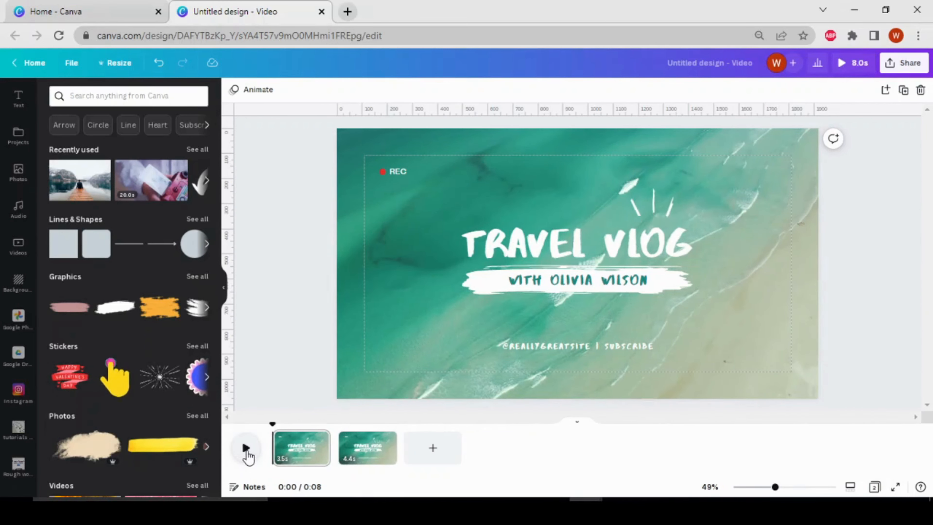
{"action": "left_click", "coordinate": [246, 456]}
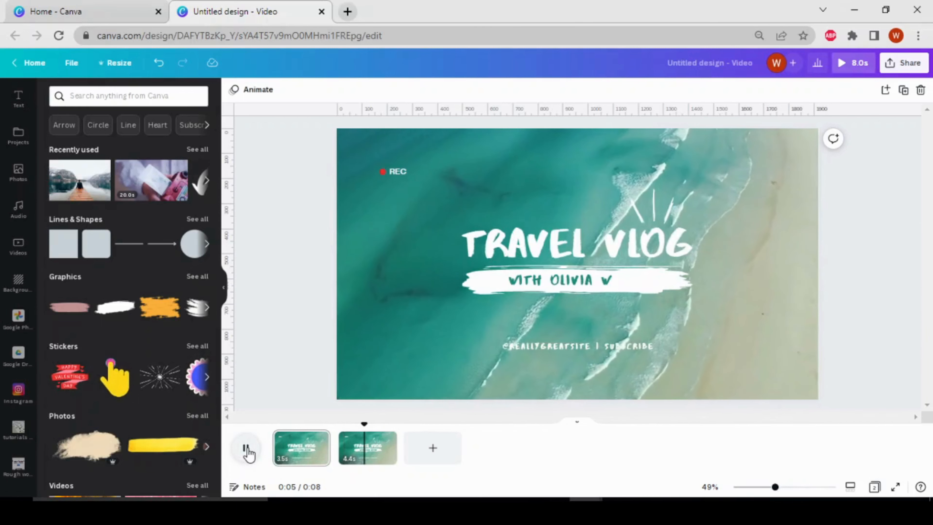
{"action": "left_click", "coordinate": [247, 451]}
{"action": "left_click_drag", "start_coordinate": [372, 420], "coordinate": [358, 415]}
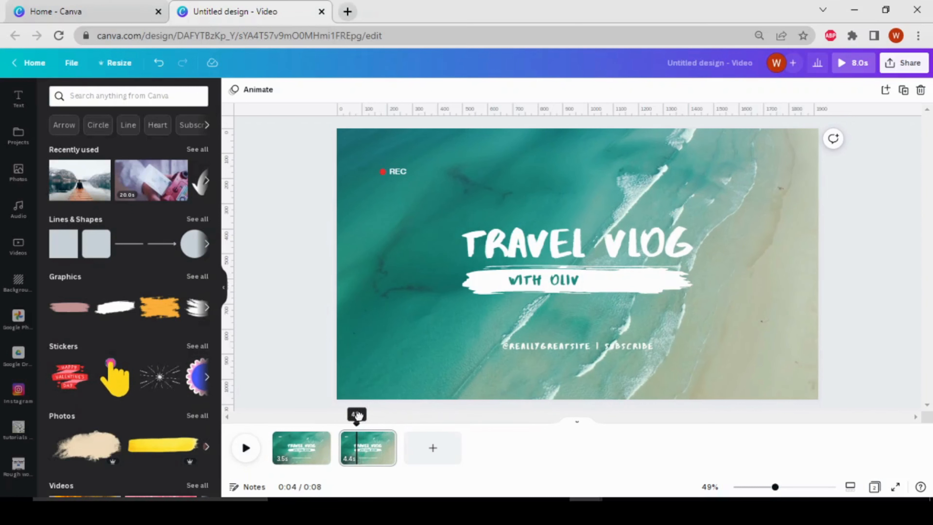
{"action": "right_click", "coordinate": [358, 464]}
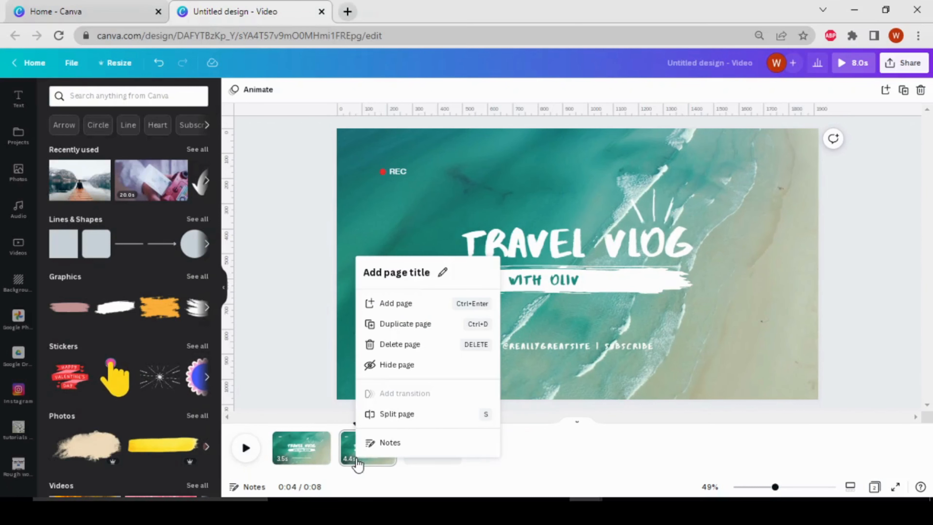
{"action": "left_click", "coordinate": [388, 420]}
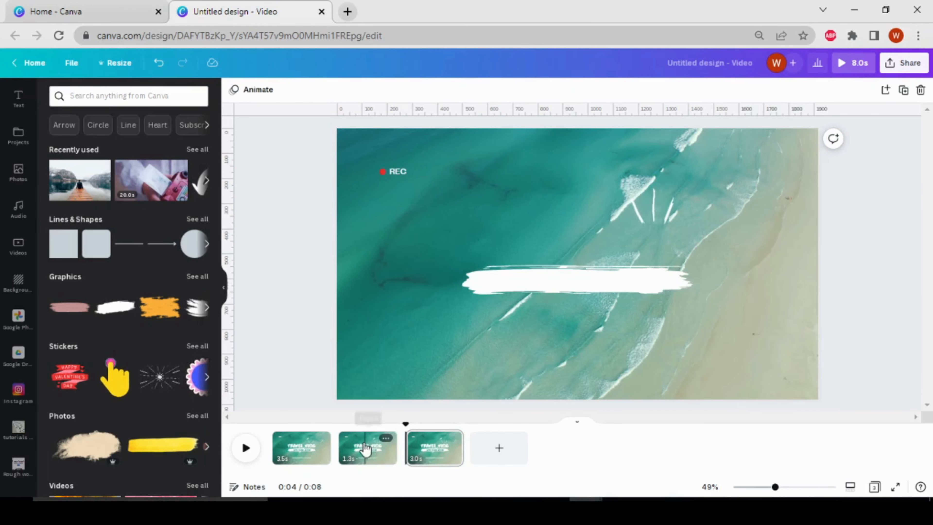
Step: Add a single-cell grid filling the middle 1.3-second page
{"action": "left_click", "coordinate": [370, 447]}
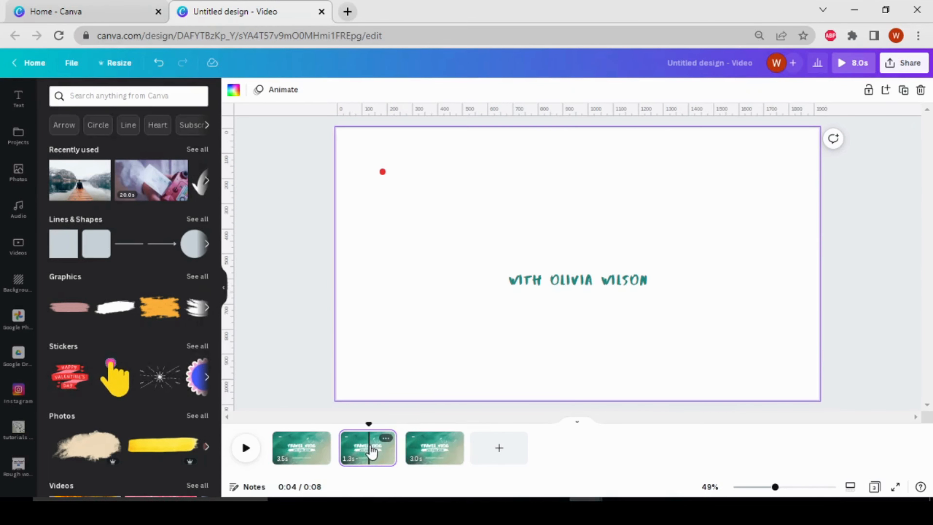
{"action": "scroll", "coordinate": [22, 220], "scroll_direction": "up", "scroll_amount": 3}
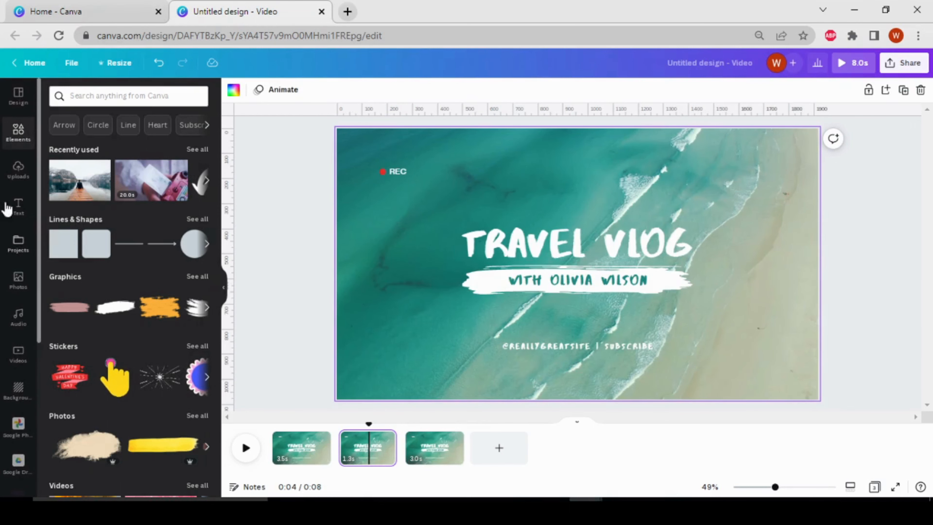
{"action": "scroll", "coordinate": [110, 330], "scroll_direction": "down", "scroll_amount": 10}
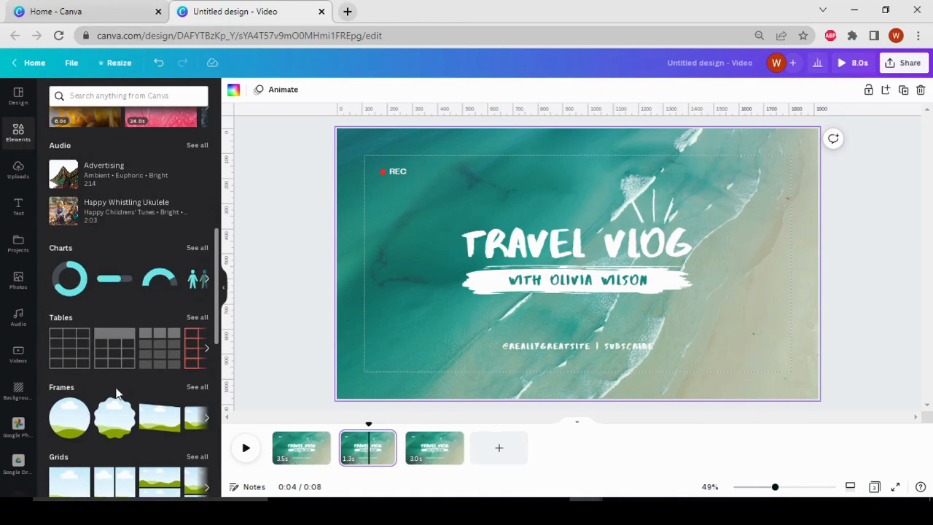
{"action": "scroll", "coordinate": [107, 360], "scroll_direction": "down", "scroll_amount": 10}
{"action": "scroll", "coordinate": [88, 258], "scroll_direction": "up", "scroll_amount": 3}
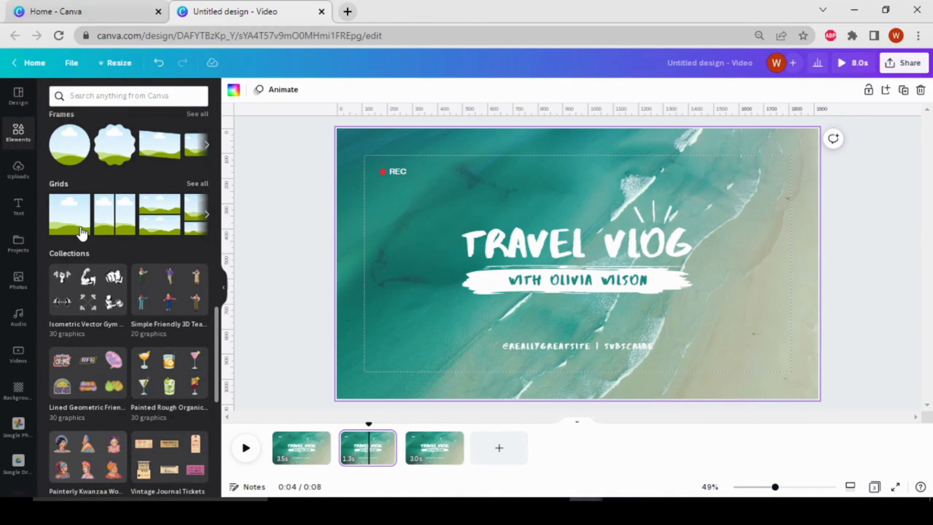
{"action": "left_click", "coordinate": [82, 231]}
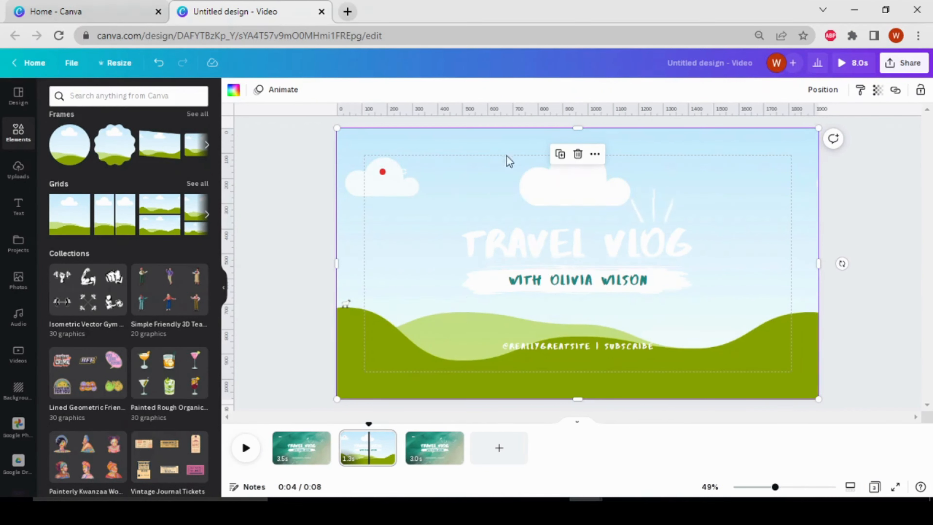
Step: Search the photos for "nature" and fill the middle page's grid with the photo of the person sitting on a lake pier
{"action": "left_click", "coordinate": [21, 182]}
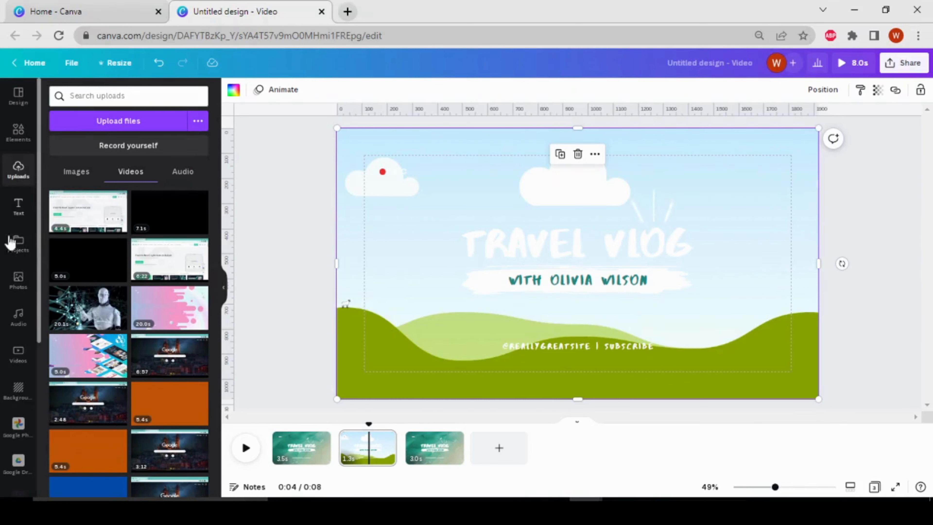
{"action": "left_click", "coordinate": [29, 287]}
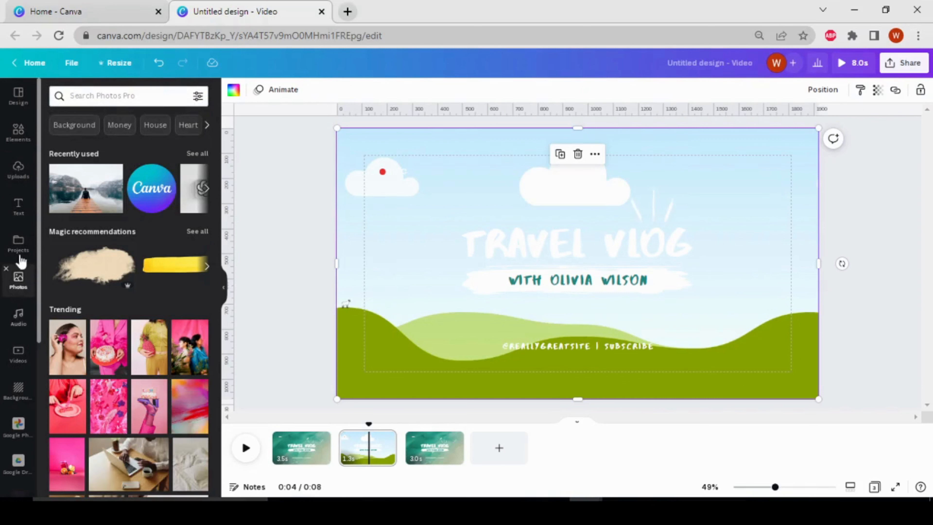
{"action": "left_click", "coordinate": [149, 94]}
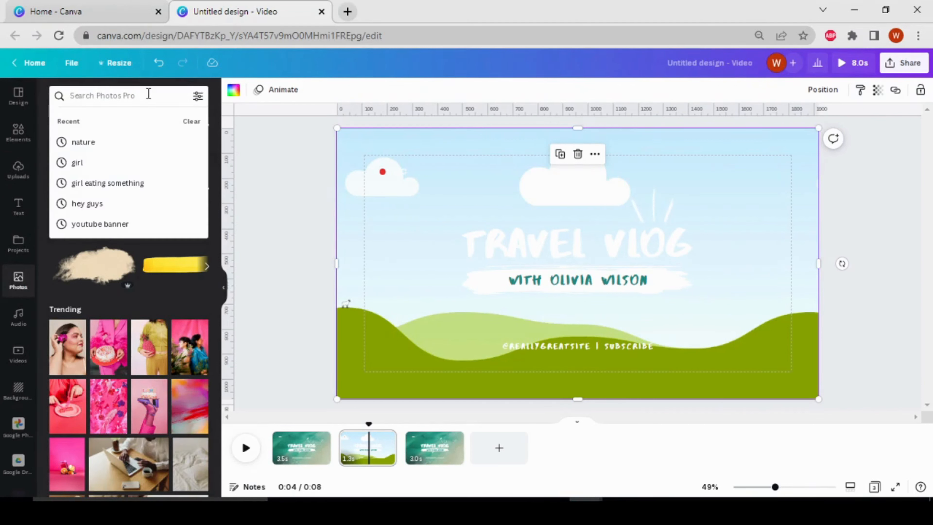
{"action": "type", "text": "nat"}
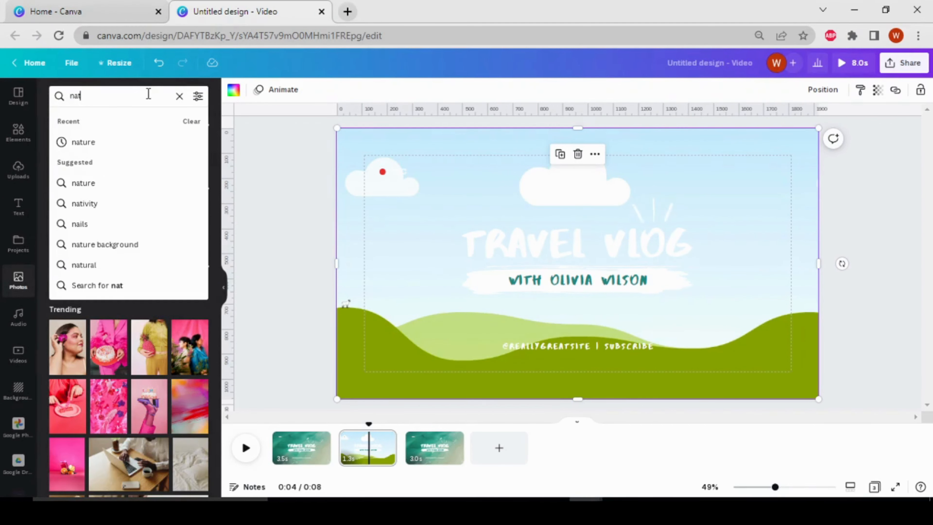
{"action": "type", "text": "ure"}
{"action": "key", "text": "Return"}
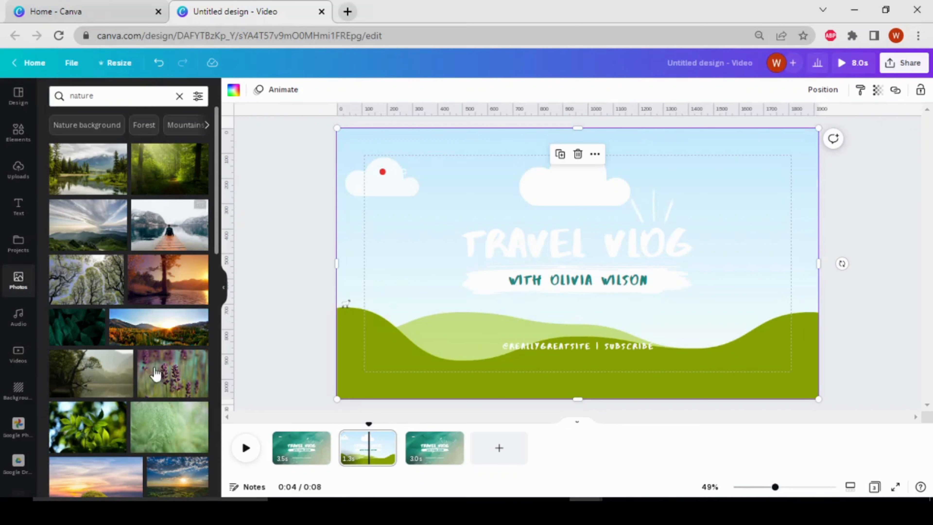
{"action": "scroll", "coordinate": [87, 387], "scroll_direction": "down", "scroll_amount": 2}
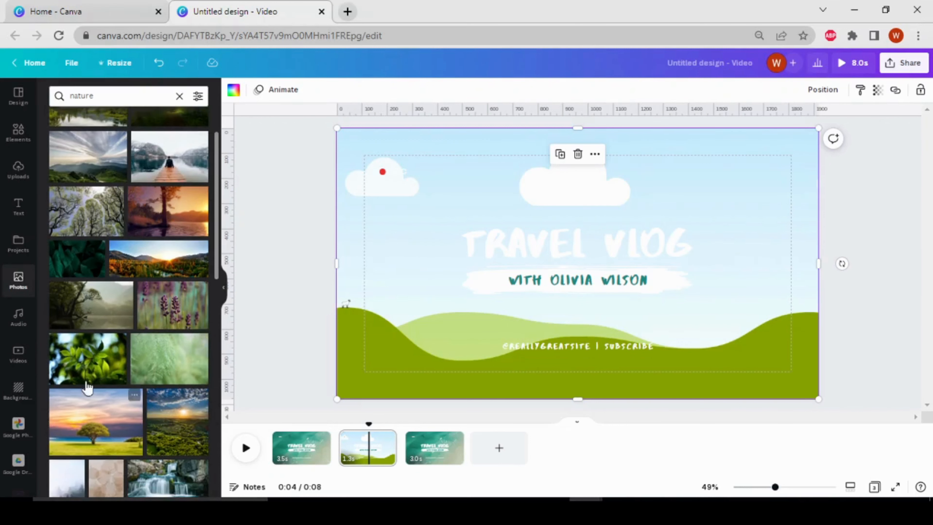
{"action": "scroll", "coordinate": [147, 371], "scroll_direction": "up", "scroll_amount": 2}
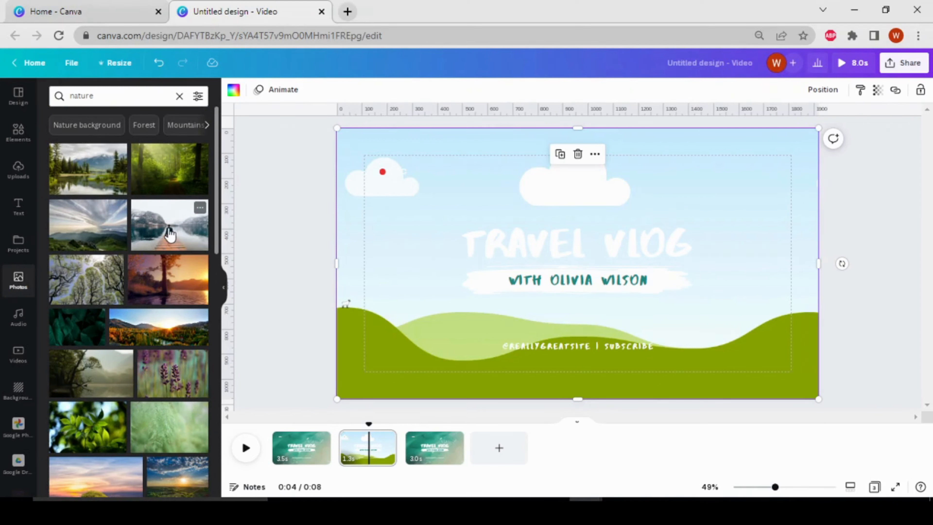
{"action": "left_click_drag", "start_coordinate": [170, 233], "coordinate": [450, 194]}
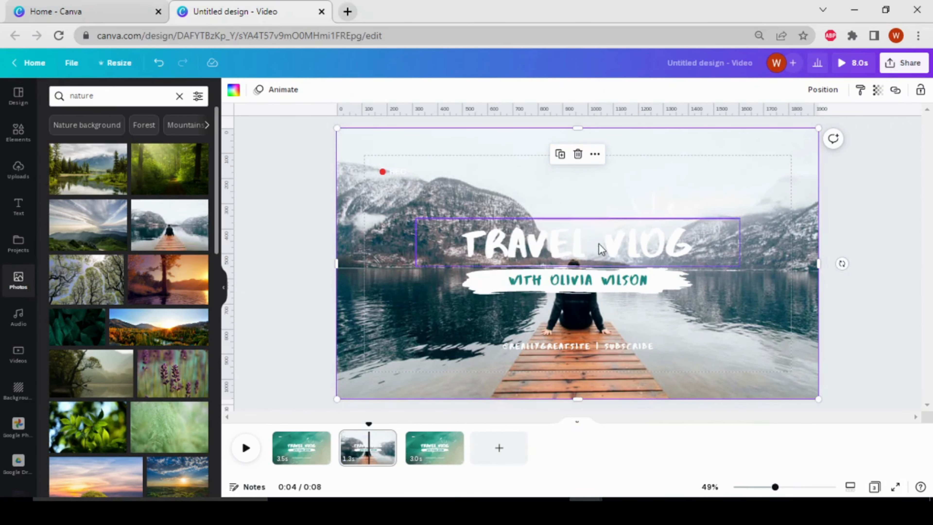
Step: Delete the title, the subtitle, its white brush stroke and the subscribe line from the middle page
{"action": "left_click", "coordinate": [566, 258]}
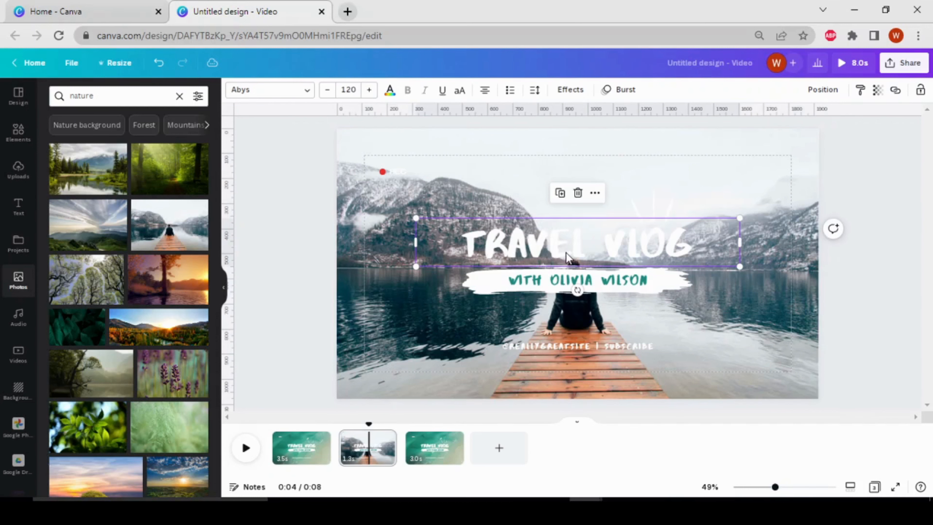
{"action": "left_click", "coordinate": [578, 192]}
{"action": "left_click", "coordinate": [590, 270]}
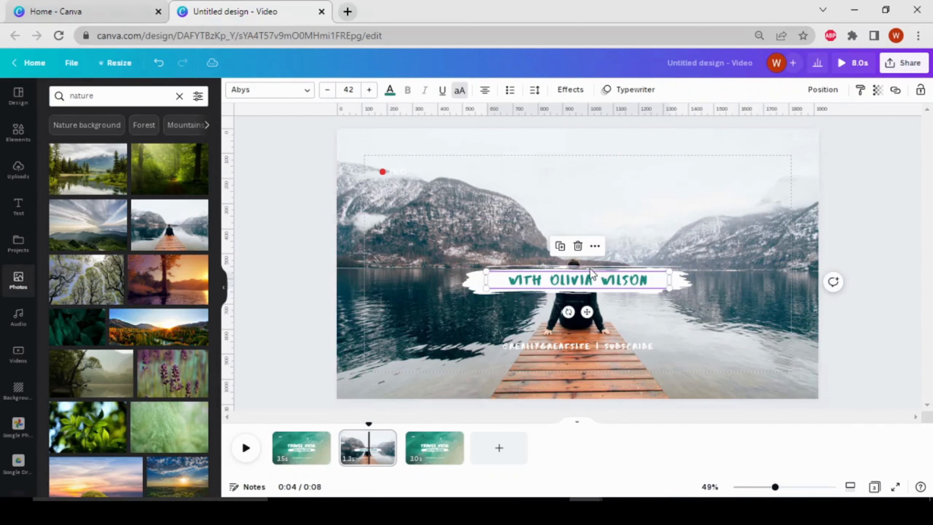
{"action": "left_click", "coordinate": [578, 247]}
{"action": "left_click", "coordinate": [573, 276]}
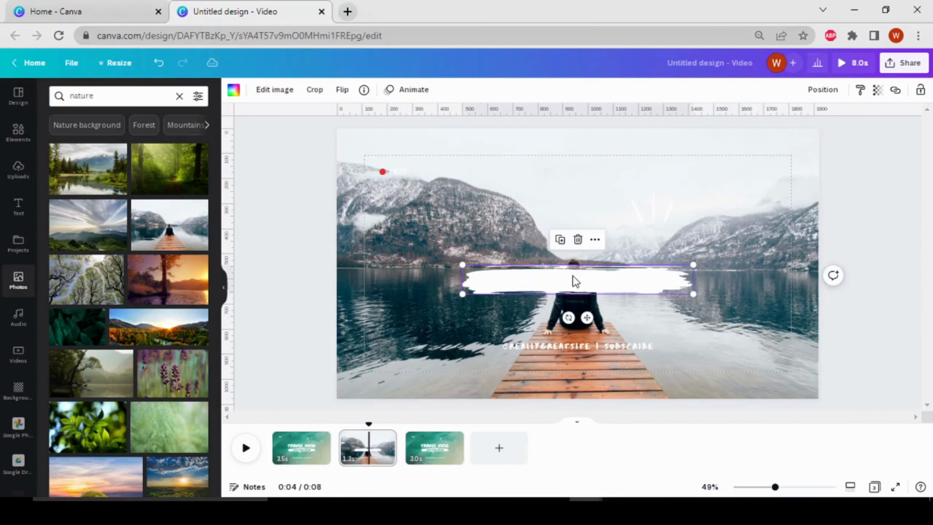
{"action": "left_click", "coordinate": [578, 243]}
{"action": "left_click", "coordinate": [579, 347]}
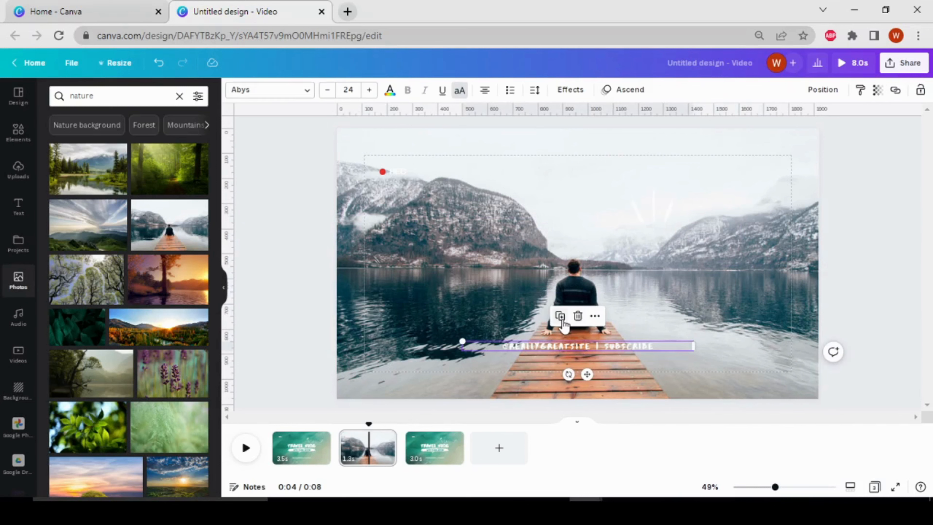
{"action": "left_click", "coordinate": [578, 316]}
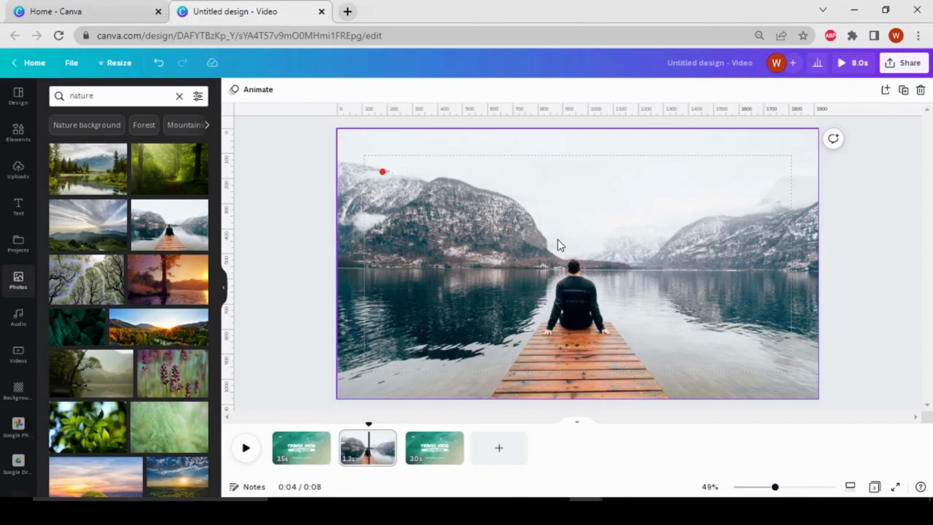
Step: Show the timing of the lake pier photo grid and trim its end slightly on the timeline
{"action": "left_click", "coordinate": [500, 222]}
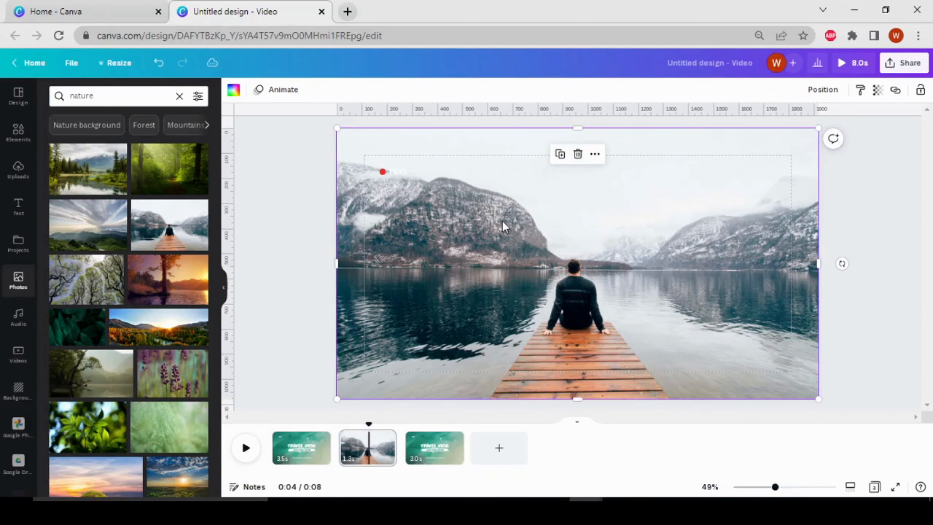
{"action": "right_click", "coordinate": [502, 220]}
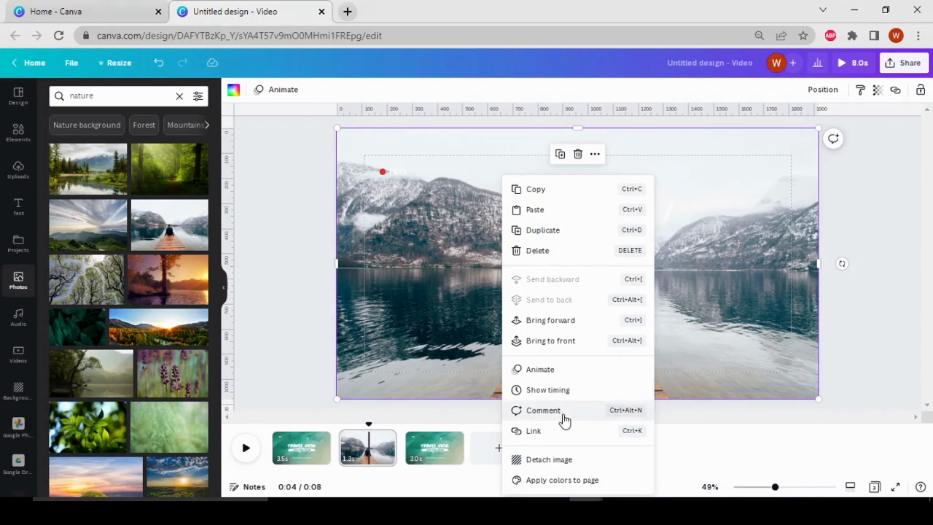
{"action": "left_click", "coordinate": [564, 393]}
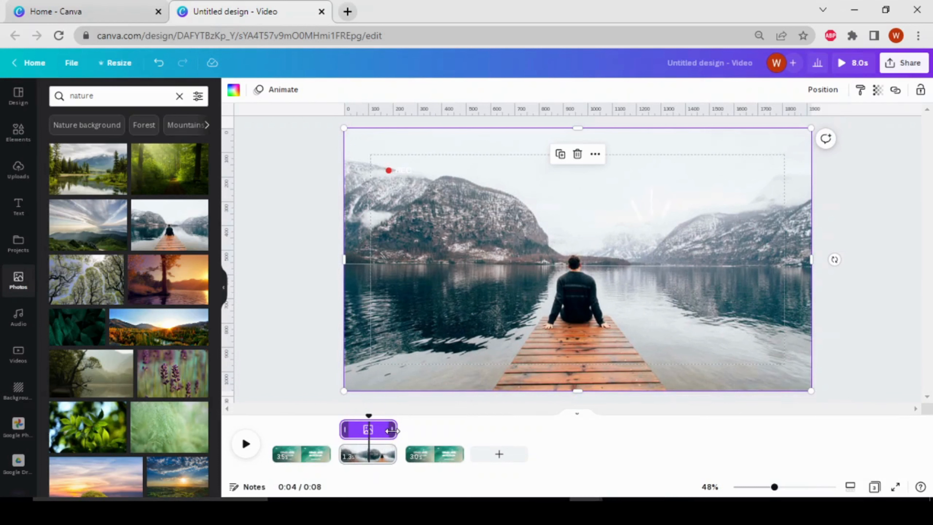
{"action": "mouse_move", "coordinate": [388, 431]}
{"action": "left_mouse_down"}
{"action": "mouse_move", "coordinate": [376, 431]}
{"action": "mouse_move", "coordinate": [400, 430]}
{"action": "mouse_move", "coordinate": [372, 429]}
{"action": "mouse_move", "coordinate": [390, 430]}
{"action": "left_mouse_up"}
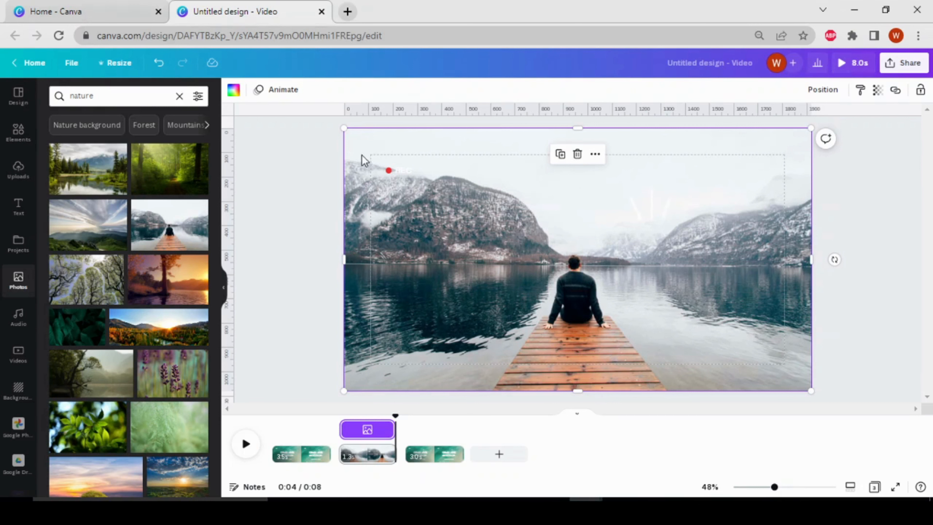
Step: Open the crop view of the lake pier photo and accept its existing framing
{"action": "left_click", "coordinate": [353, 146]}
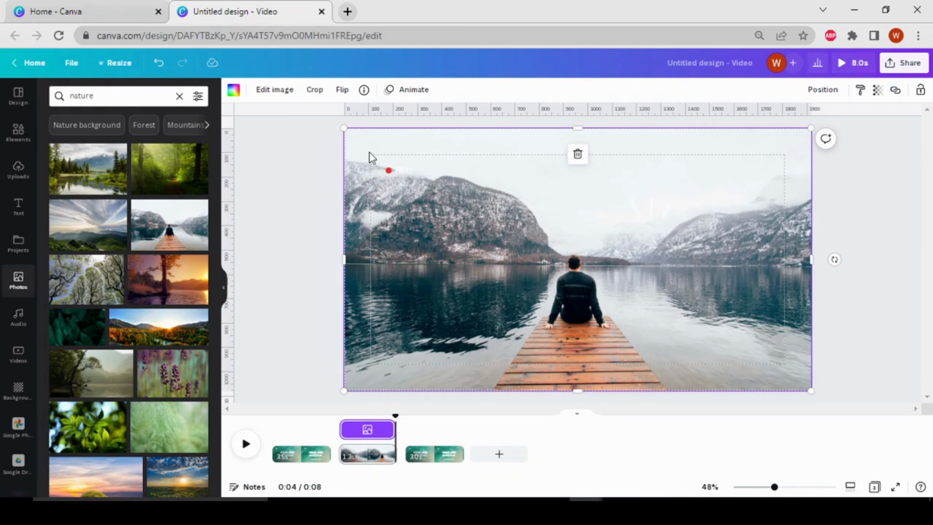
{"action": "left_click", "coordinate": [314, 91]}
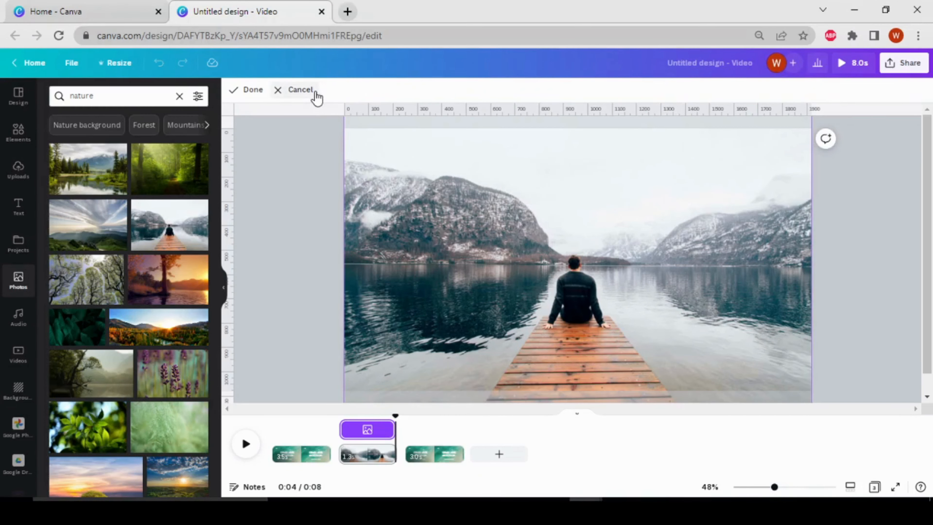
{"action": "left_click", "coordinate": [251, 89]}
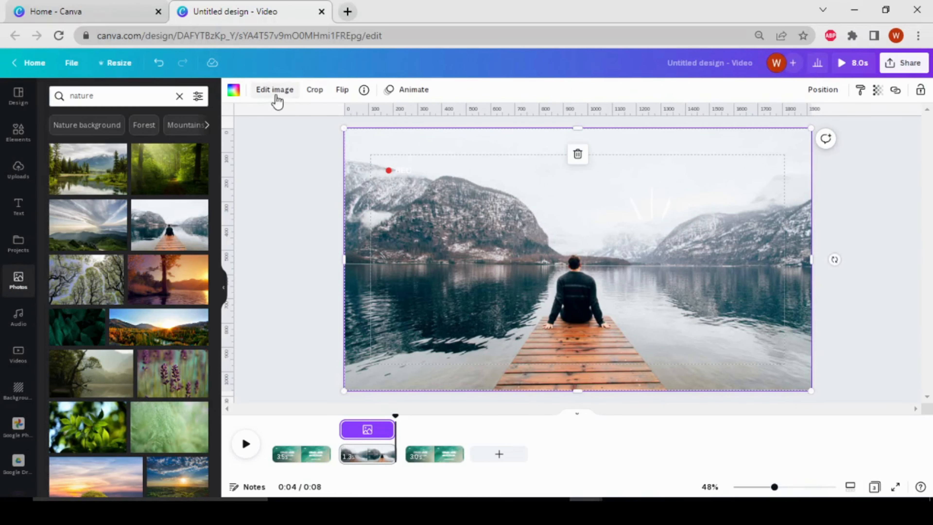
Step: Set the lake pier photo's brightness to 1 and contrast to 2
{"action": "left_click", "coordinate": [276, 91]}
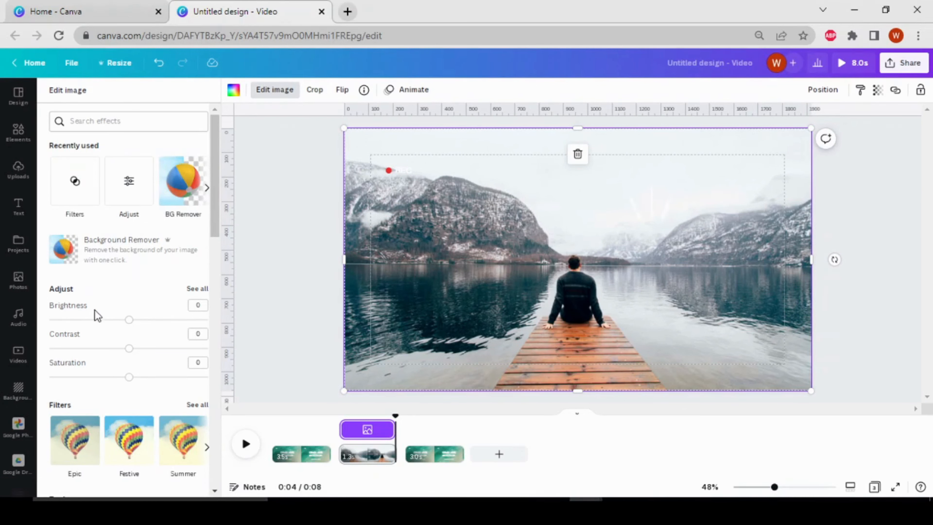
{"action": "left_click_drag", "start_coordinate": [130, 322], "coordinate": [130, 348]}
{"action": "left_click", "coordinate": [129, 377]}
Step: Browse the full set of photo filters and leave image editing without applying one
{"action": "scroll", "coordinate": [157, 375], "scroll_direction": "down", "scroll_amount": 1}
{"action": "scroll", "coordinate": [158, 376], "scroll_direction": "down", "scroll_amount": 1}
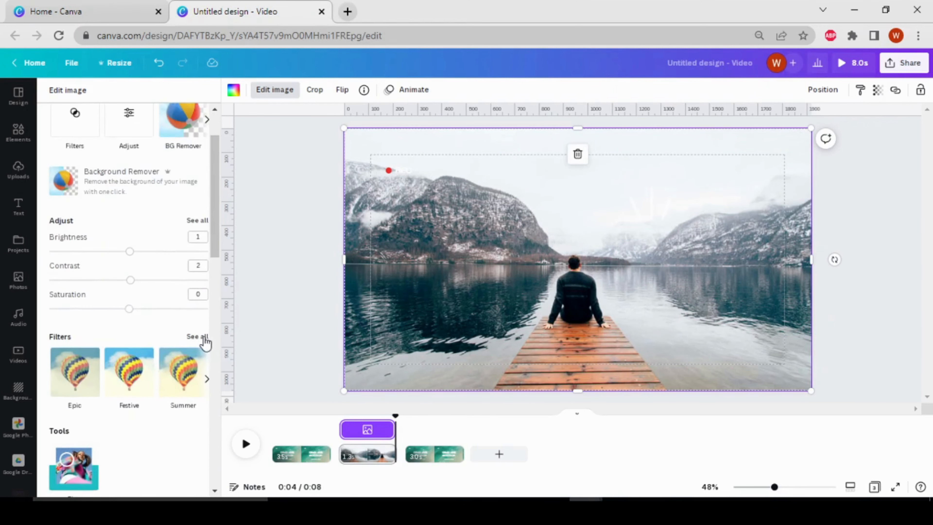
{"action": "left_click", "coordinate": [198, 334]}
{"action": "scroll", "coordinate": [138, 385], "scroll_direction": "down", "scroll_amount": 3}
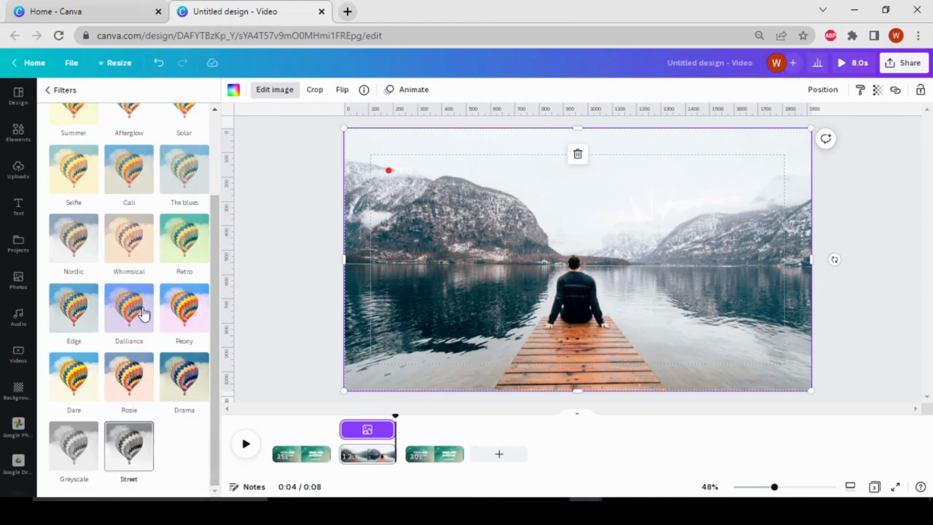
{"action": "scroll", "coordinate": [145, 300], "scroll_direction": "up", "scroll_amount": 3}
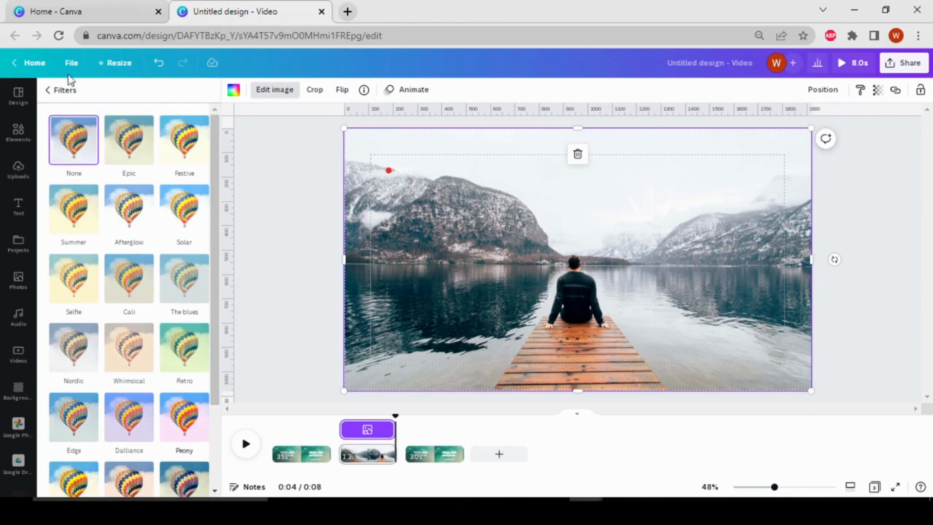
{"action": "left_click", "coordinate": [49, 90]}
{"action": "left_click", "coordinate": [261, 153]}
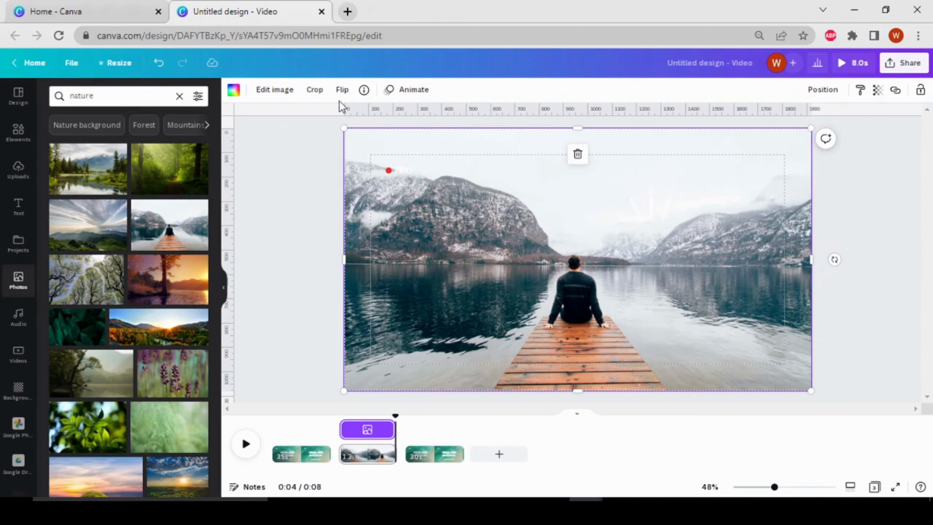
Step: Try flipping the lake pier photo horizontally and vertically, and flip it back to its original orientation
{"action": "left_click", "coordinate": [341, 93]}
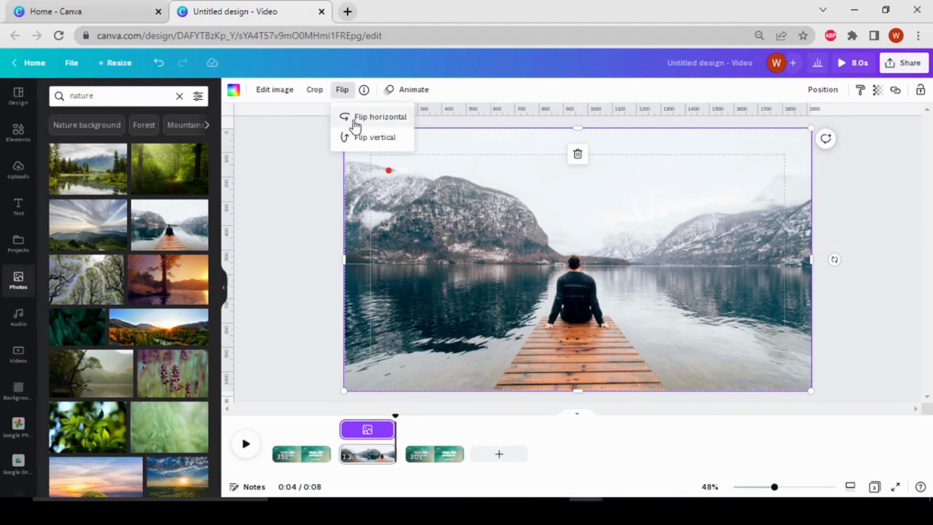
{"action": "left_click", "coordinate": [355, 123]}
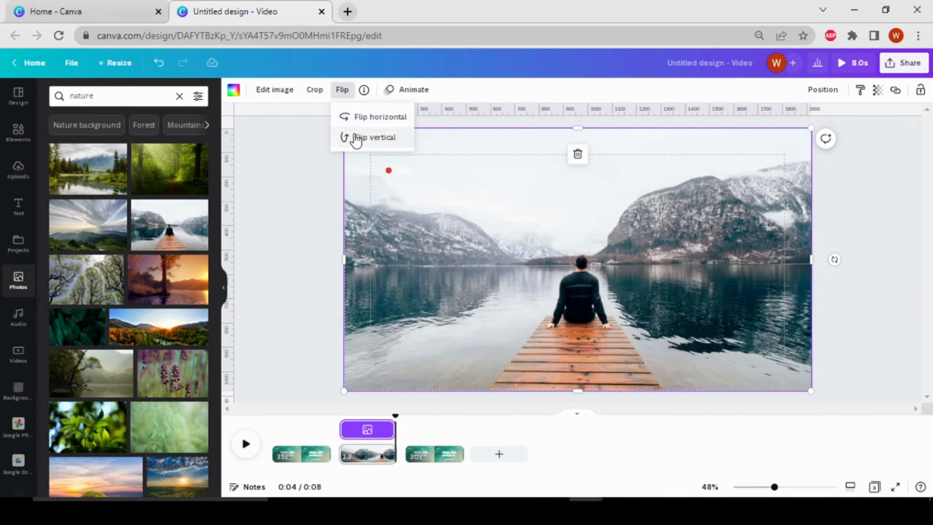
{"action": "left_click", "coordinate": [356, 139]}
{"action": "left_click", "coordinate": [356, 140]}
{"action": "left_click", "coordinate": [364, 120]}
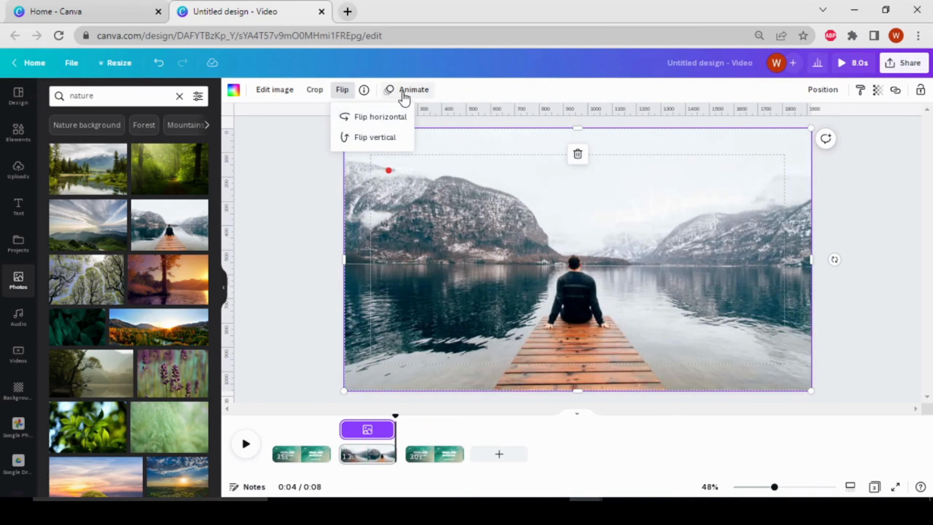
Step: Apply the Rise photo animation to the lake pier photo on both enter and exit
{"action": "left_click", "coordinate": [402, 95]}
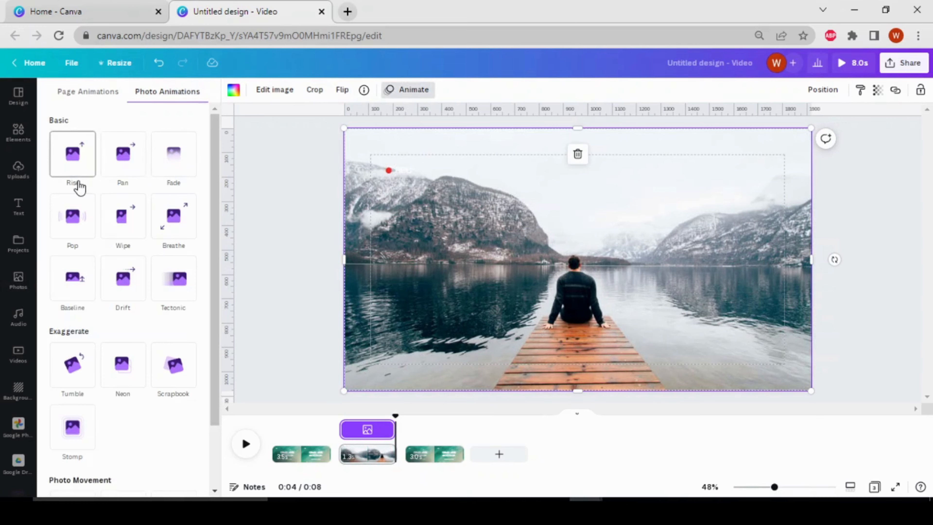
{"action": "left_click", "coordinate": [66, 177]}
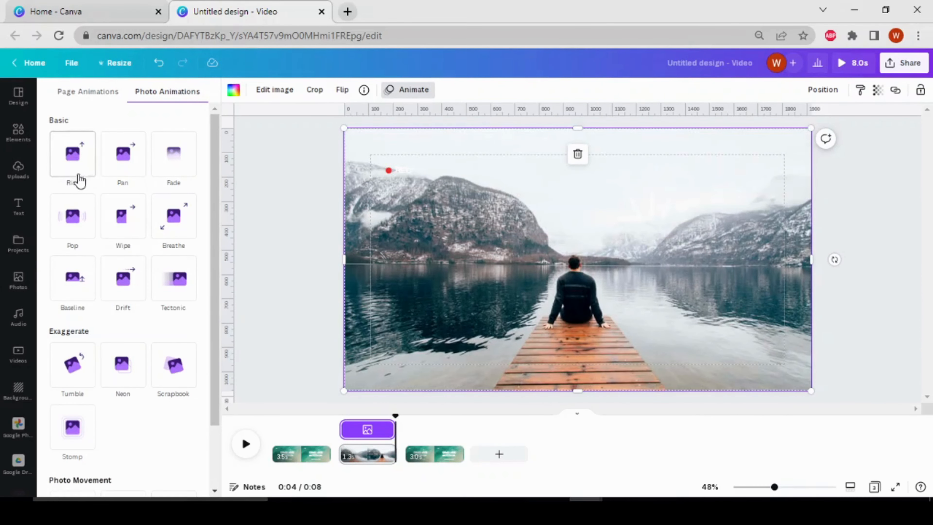
{"action": "scroll", "coordinate": [161, 382], "scroll_direction": "down", "scroll_amount": 2}
{"action": "scroll", "coordinate": [137, 317], "scroll_direction": "up", "scroll_amount": 2}
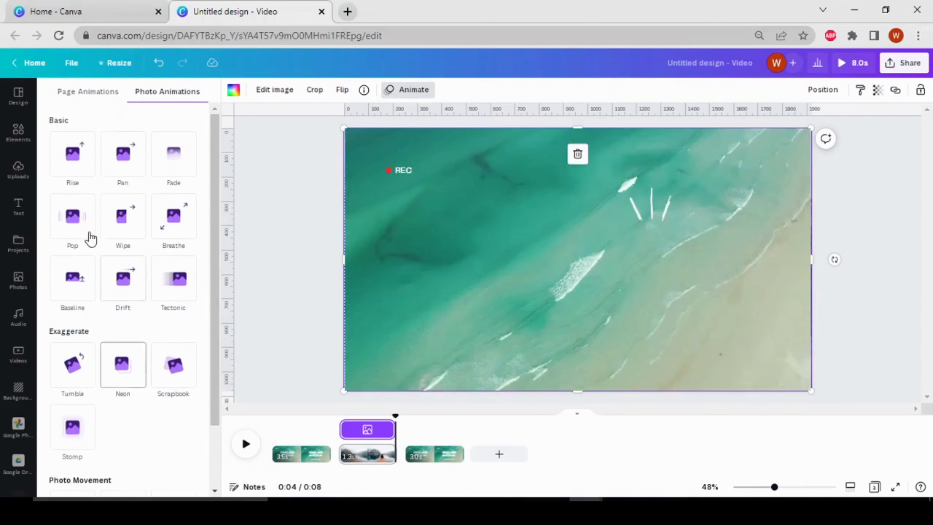
{"action": "left_click", "coordinate": [90, 170]}
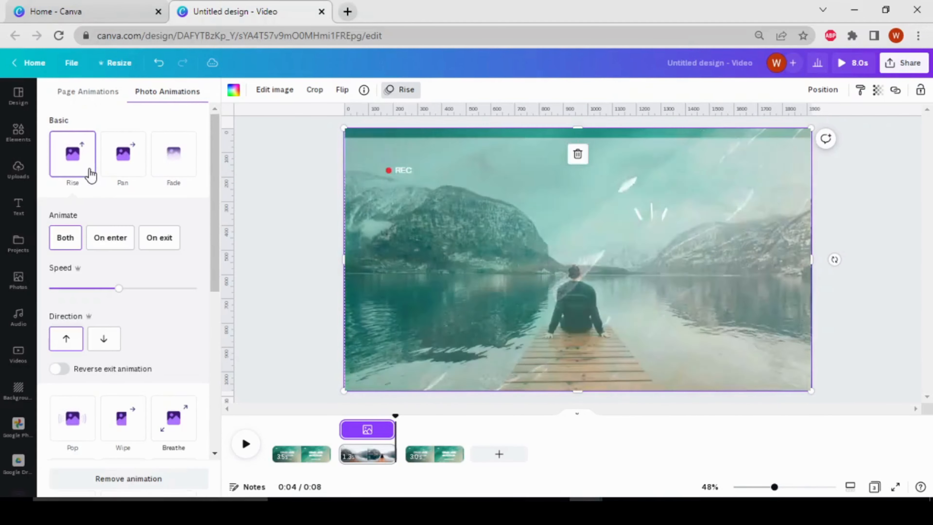
{"action": "left_click", "coordinate": [298, 203]}
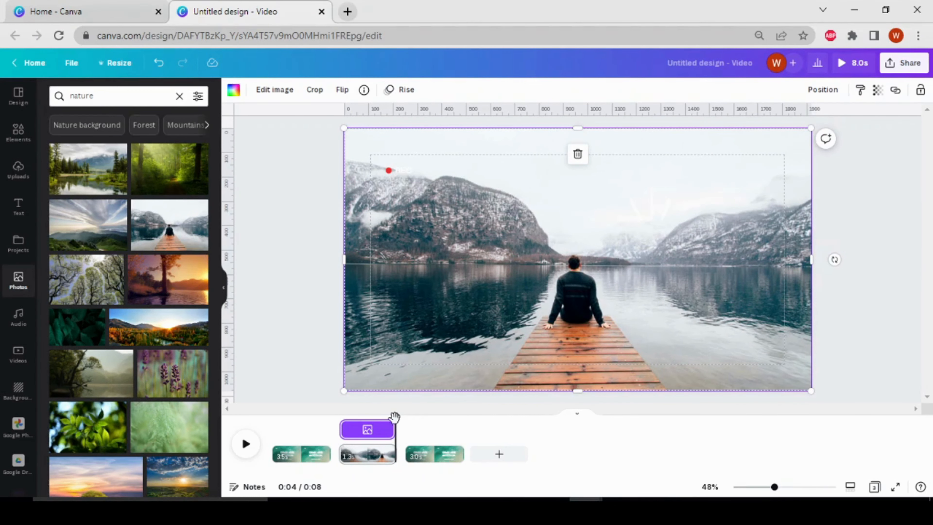
Step: Play the whole video from the beginning to check the edited middle page
{"action": "left_click_drag", "start_coordinate": [396, 414], "coordinate": [276, 419]}
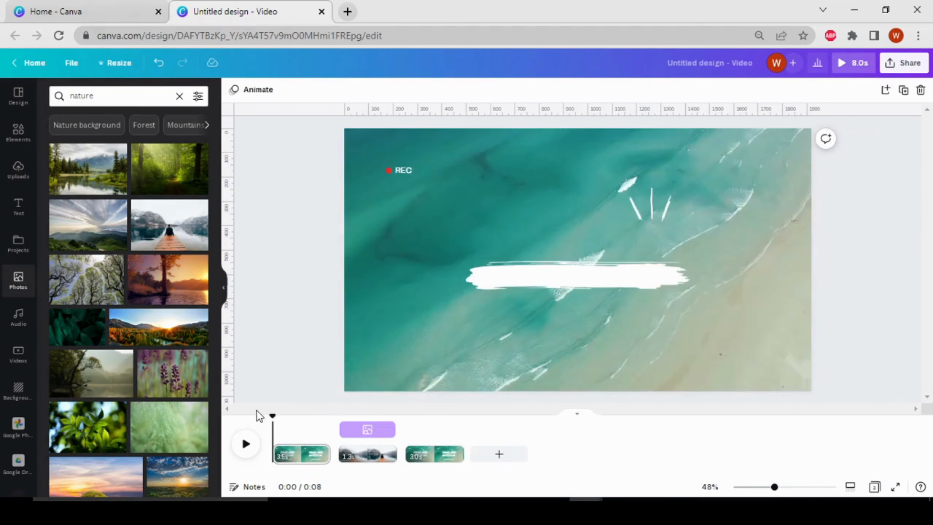
{"action": "left_click", "coordinate": [245, 444]}
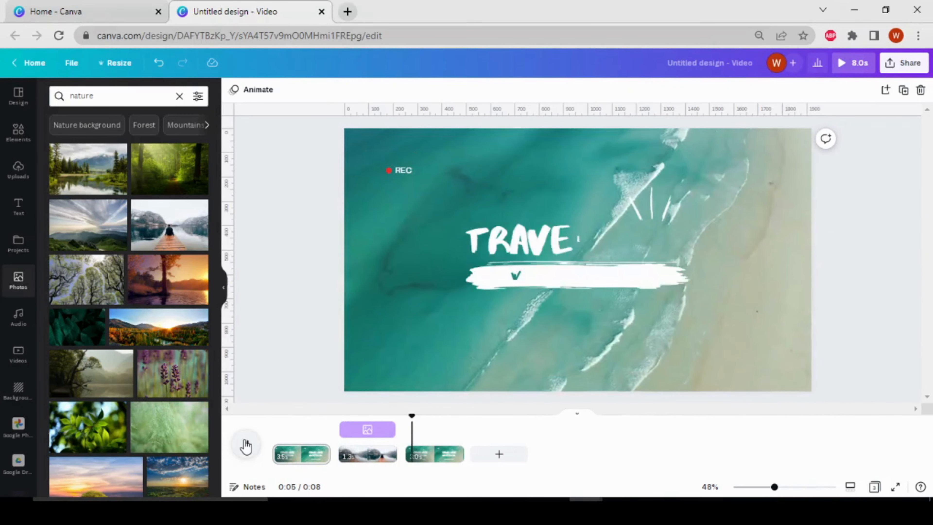
{"action": "left_click", "coordinate": [247, 444]}
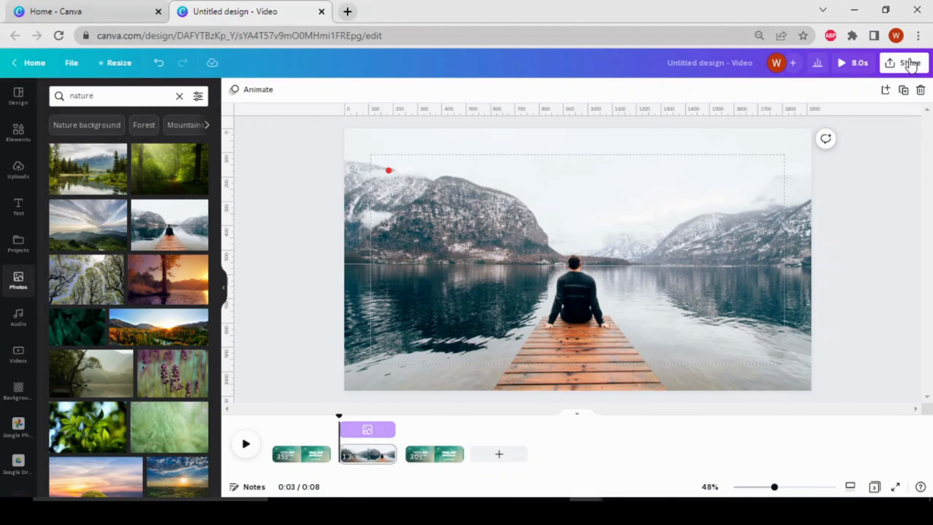
Step: Review the MP4 Video download settings, including quality and page selection, and close them without downloading
{"action": "left_click", "coordinate": [910, 64]}
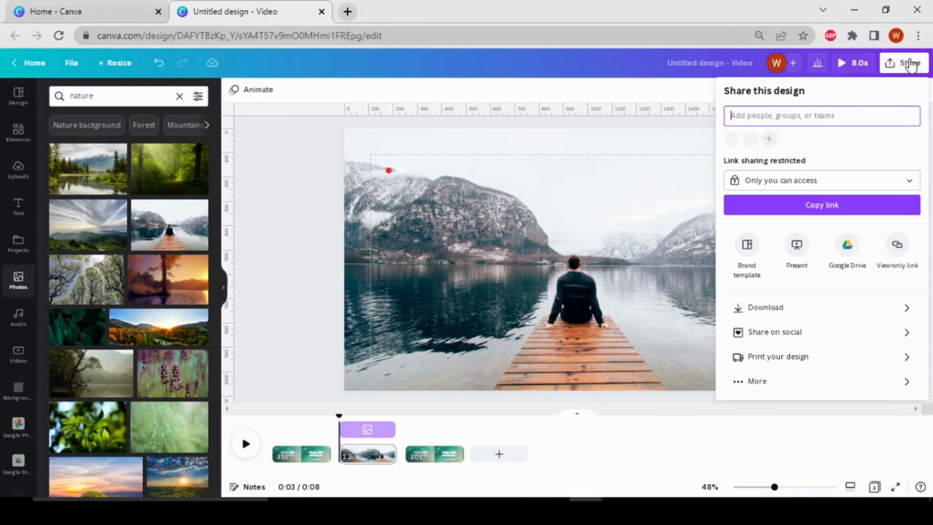
{"action": "left_click", "coordinate": [775, 310]}
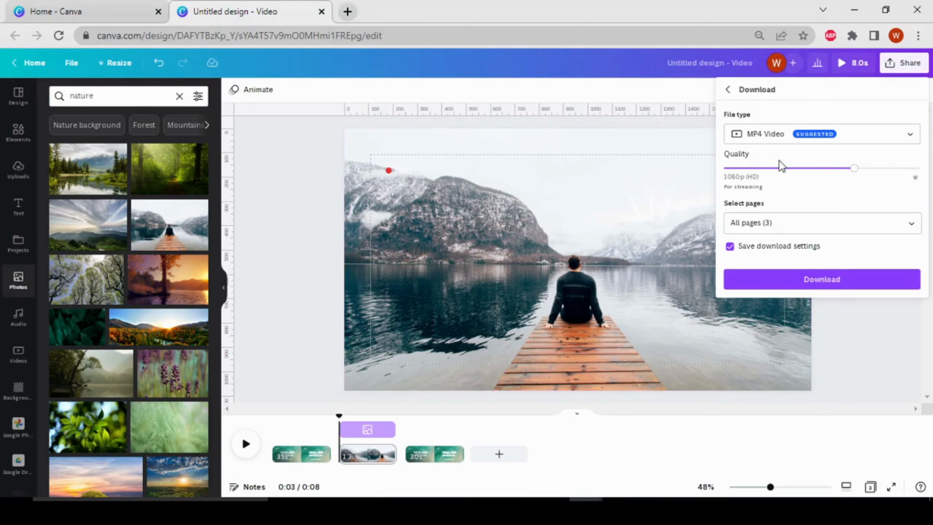
{"action": "left_click_drag", "start_coordinate": [856, 169], "coordinate": [877, 171]}
{"action": "left_click", "coordinate": [890, 386]}
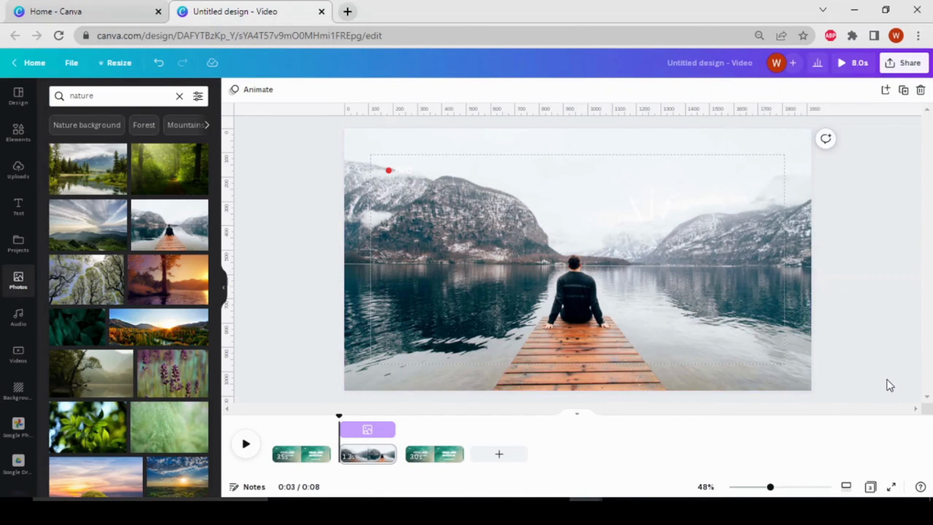